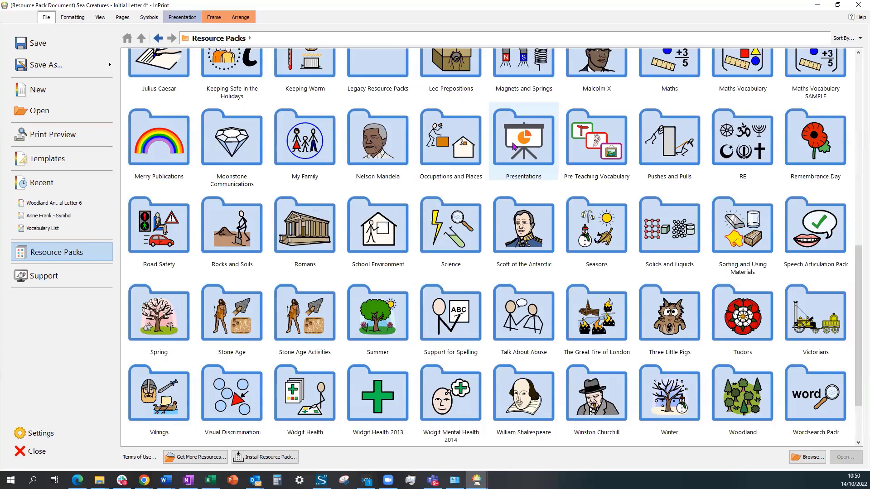
Open the Presentations resource pack and then its Quiz folder.
double_click(515, 146)
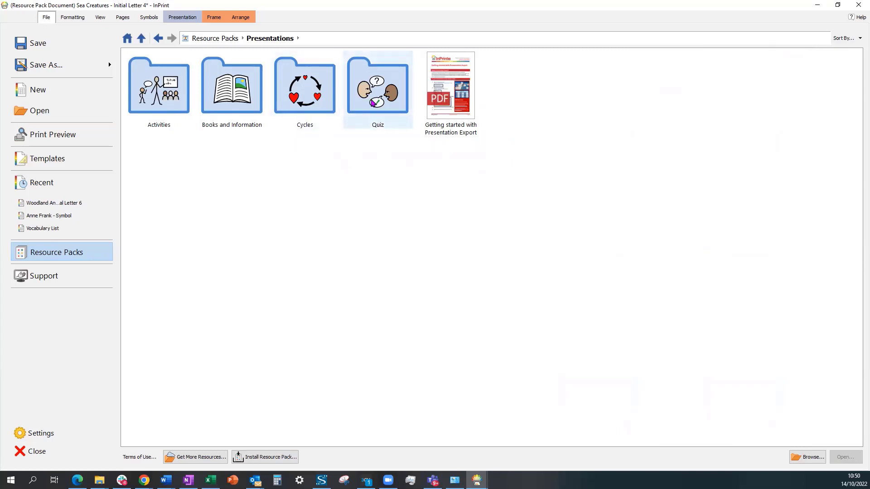
double_click(373, 103)
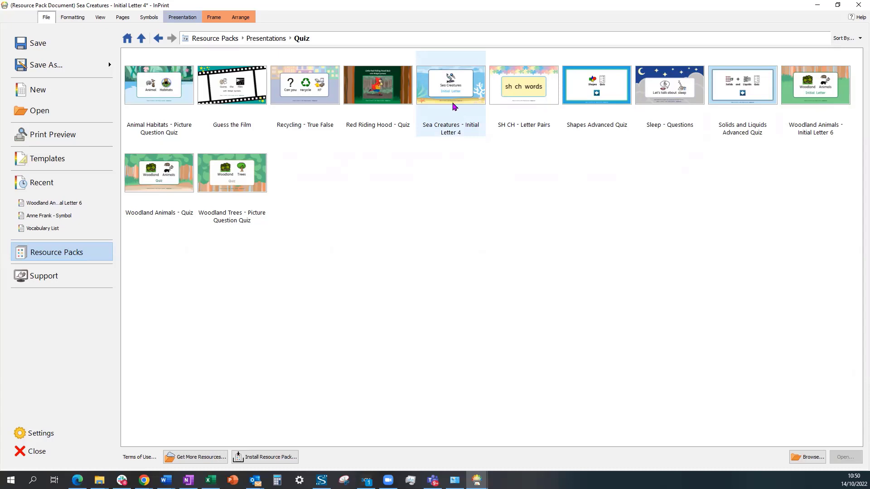
Open Sea Creatures - Initial Letter 4 and export it as a presentation, overwriting the earlier export.
double_click(453, 105)
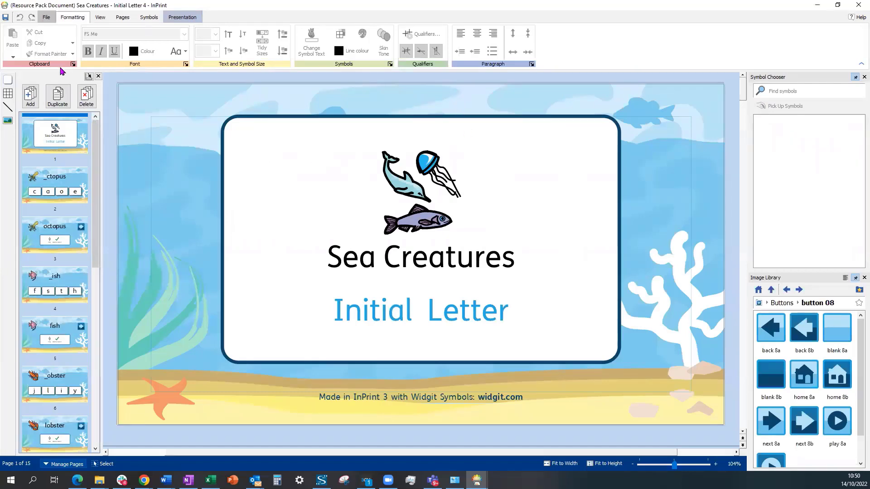
left_click(46, 18)
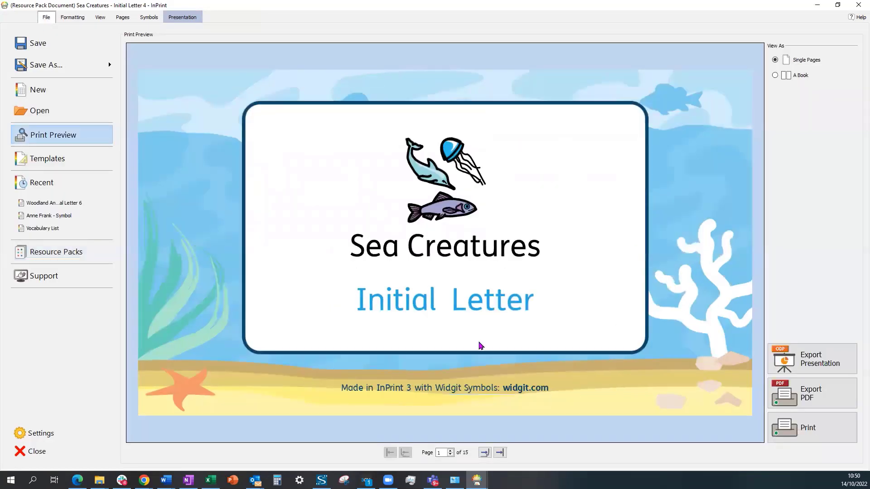
left_click(812, 365)
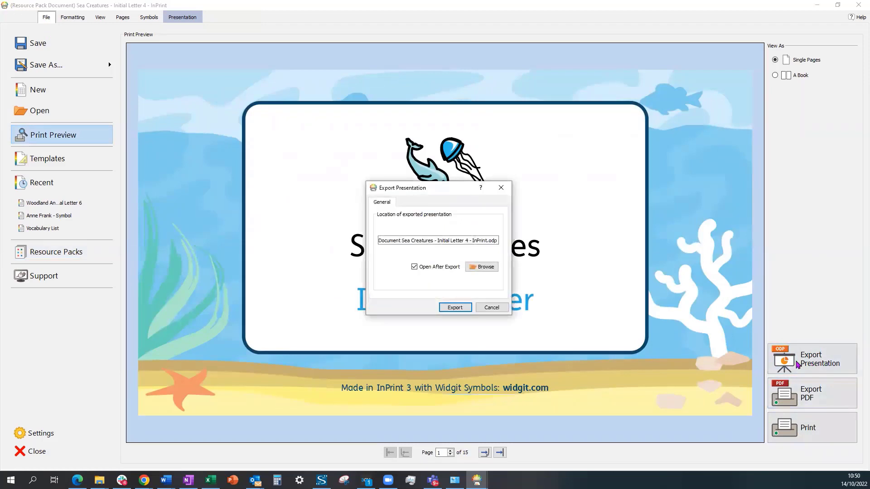
left_click(459, 307)
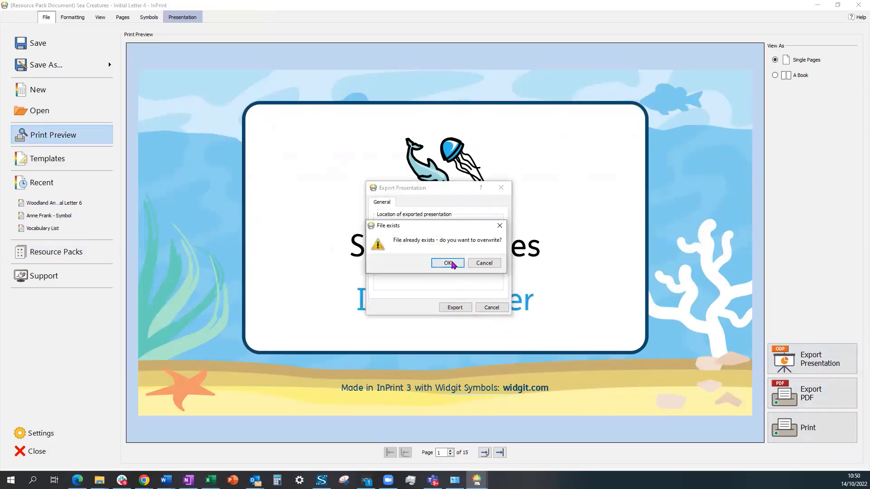
left_click(449, 263)
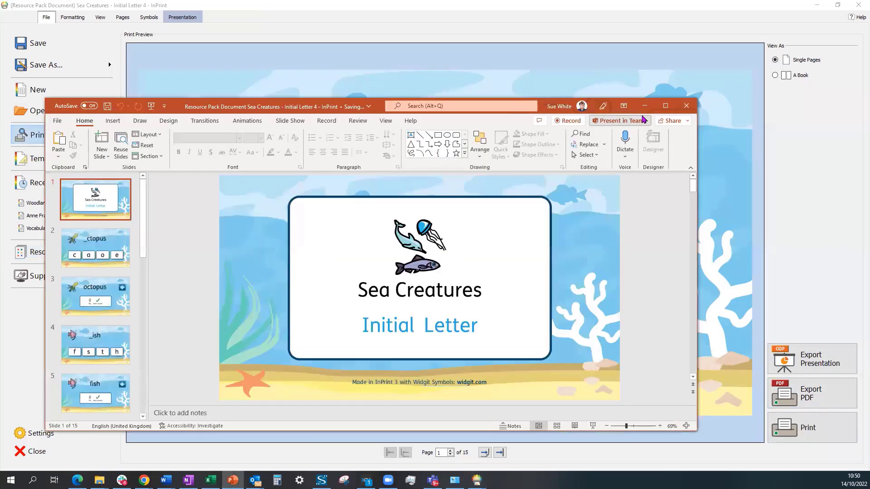
Maximise PowerPoint to review the 15 exported slides, then minimise it back to InPrint.
double_click(419, 107)
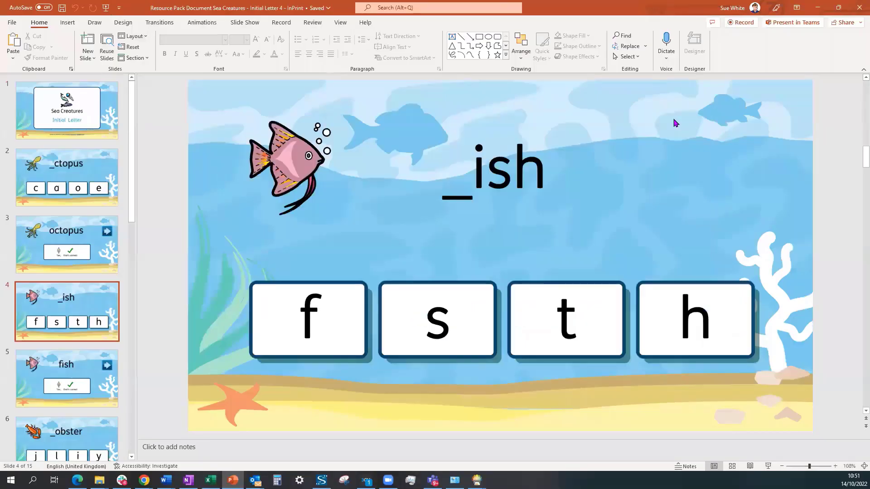
left_click(821, 9)
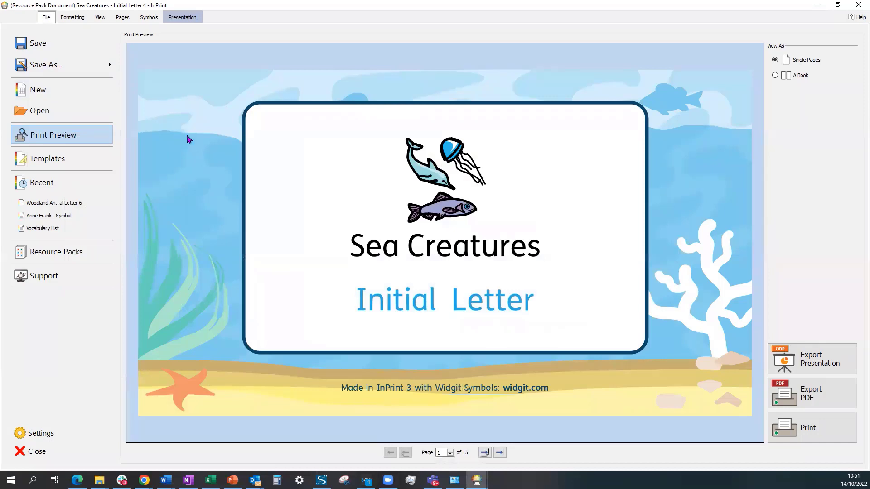
Replace the cover page title 'Sea Creatures' with 'Animals'.
left_click(74, 18)
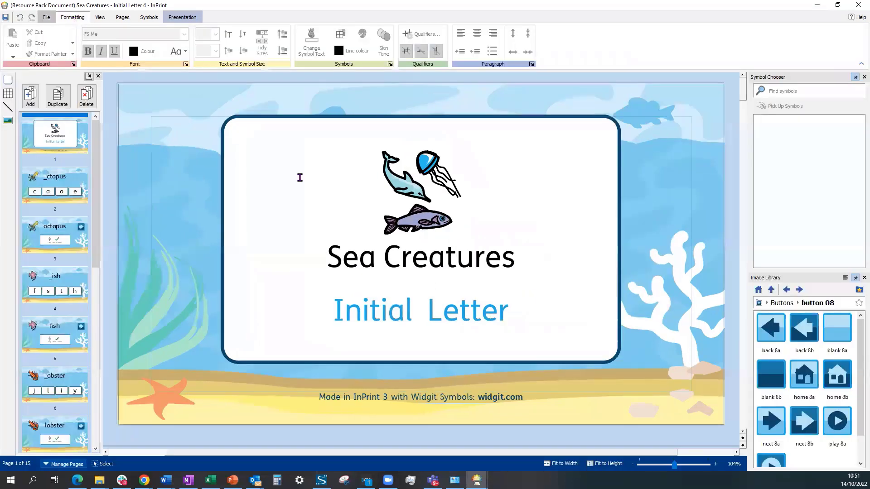
left_click_drag(514, 259, 334, 259)
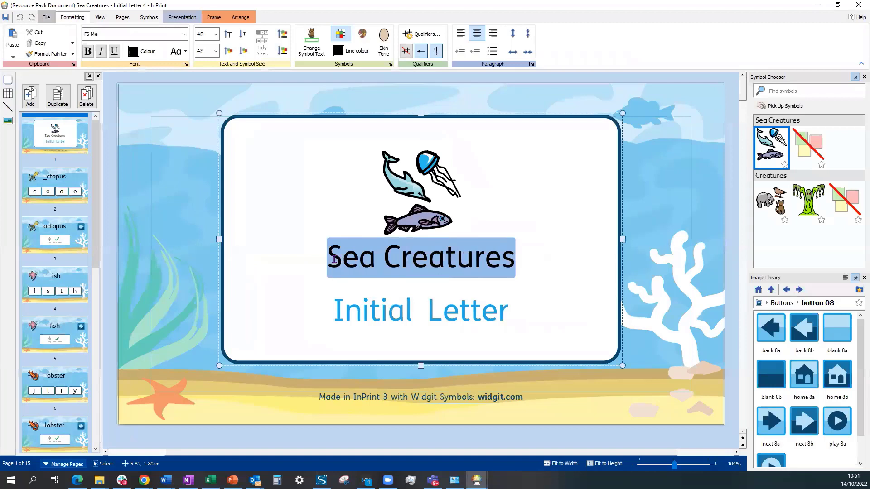
key("BackSpace")
type("A")
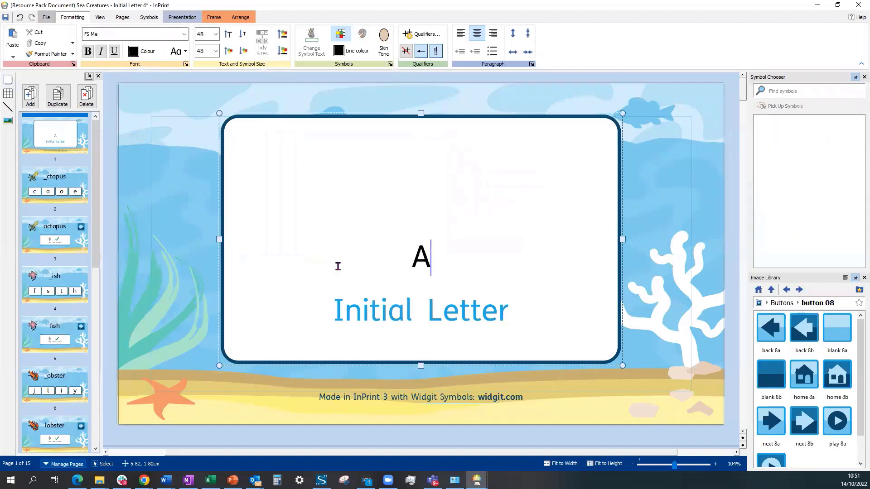
type("nimal")
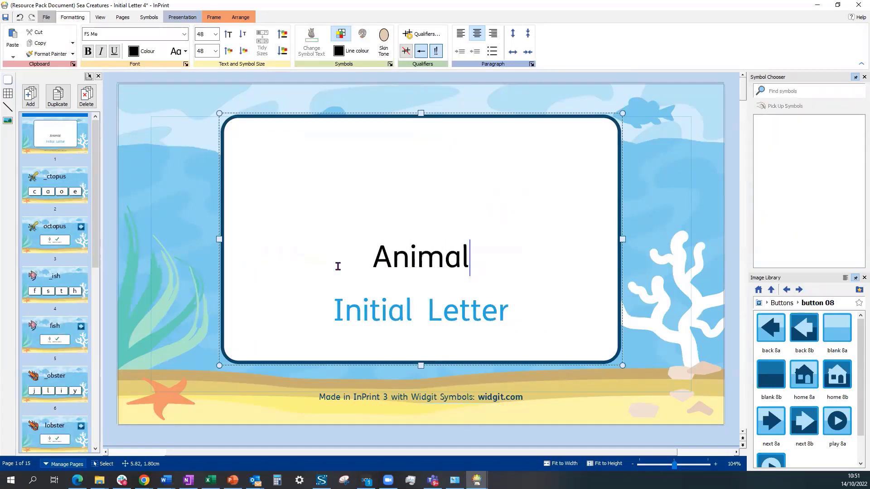
type("s")
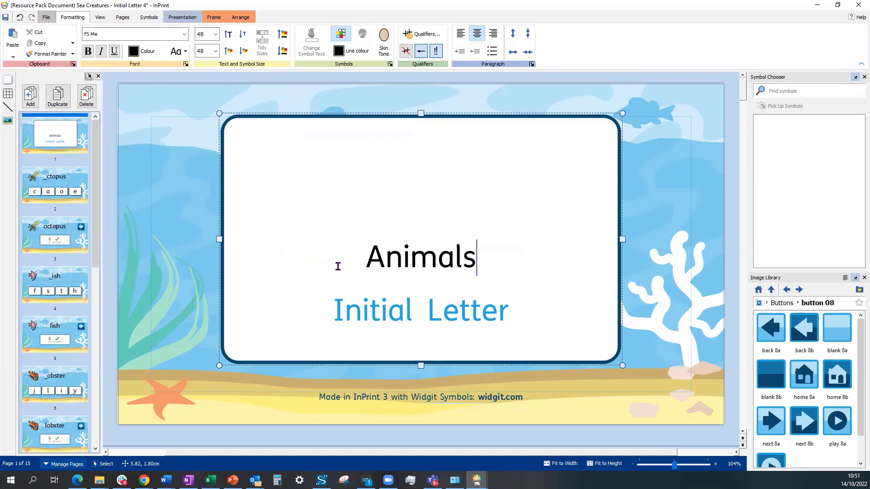
On page 2, replace the octopus label with 'lion' and change '_ctopus' to '_ion'.
left_click(75, 188)
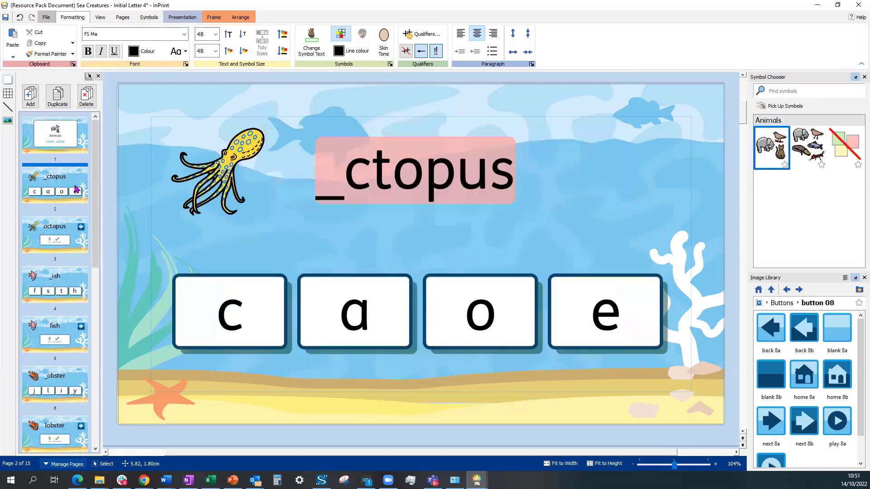
left_click(231, 200)
left_click_drag(250, 206, 188, 210)
key("BackSpace")
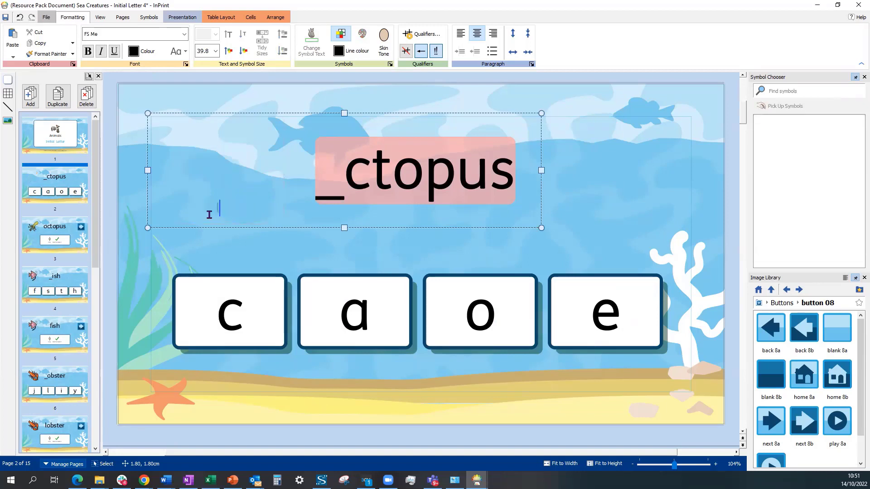
type("lion")
left_click(511, 171)
key("BackSpace")
key("BackSpace")
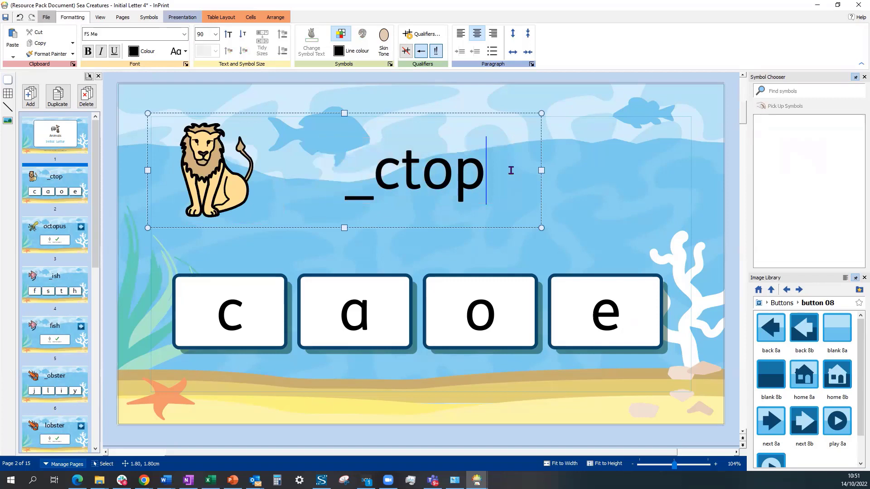
key("BackSpace")
key("BackSpace")
key("BackSpace")
key("BackSpace")
type("ion")
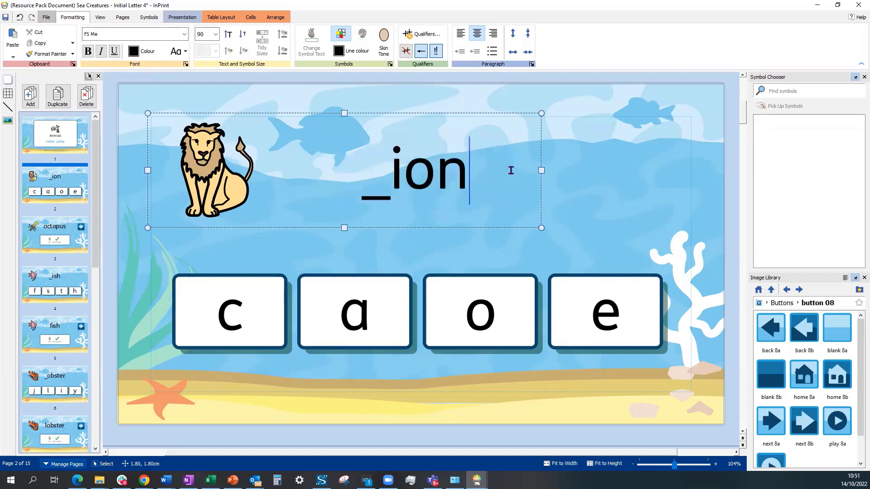
Change the letter boxes c, a, o, e to t, f, l, p.
left_click(243, 320)
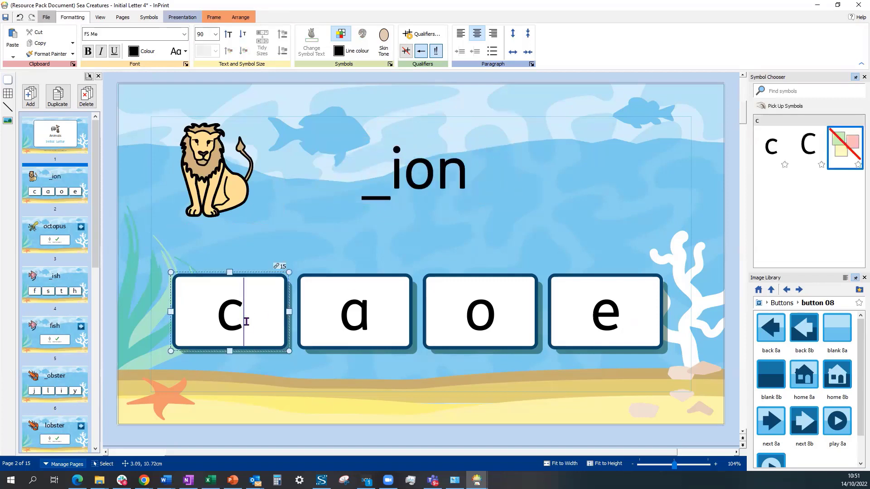
key("BackSpace")
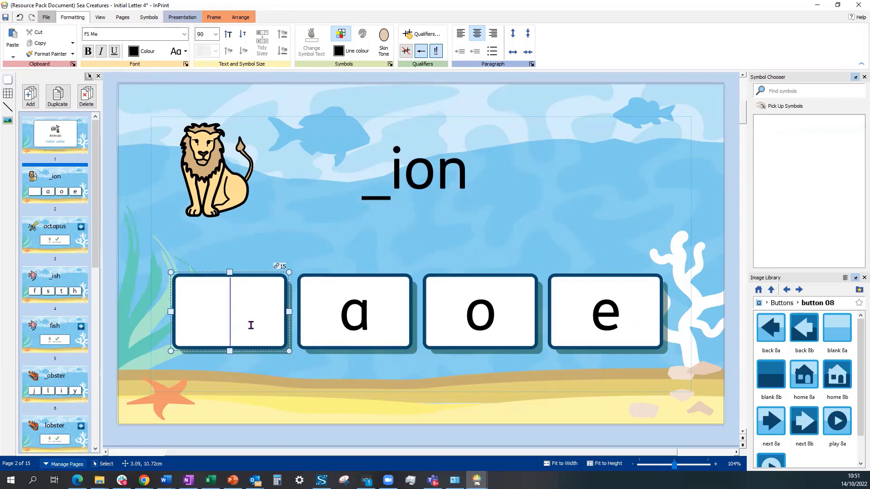
type("t")
left_click(373, 322)
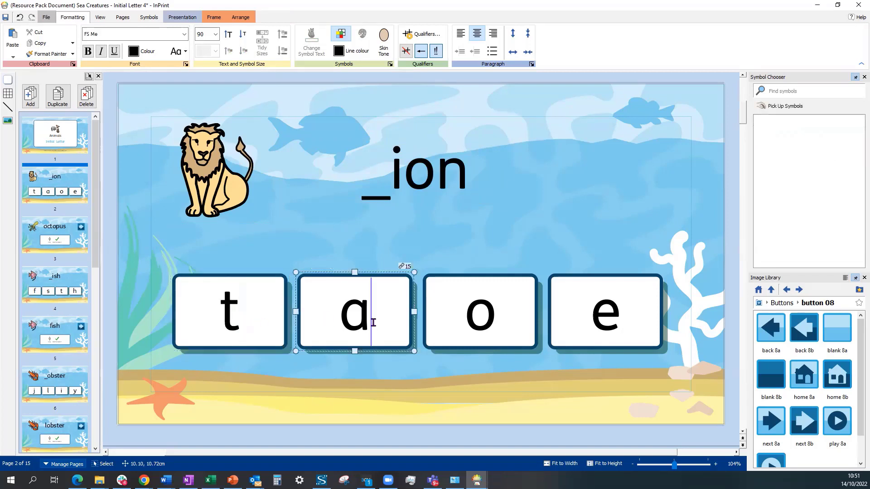
key("BackSpace")
type("f")
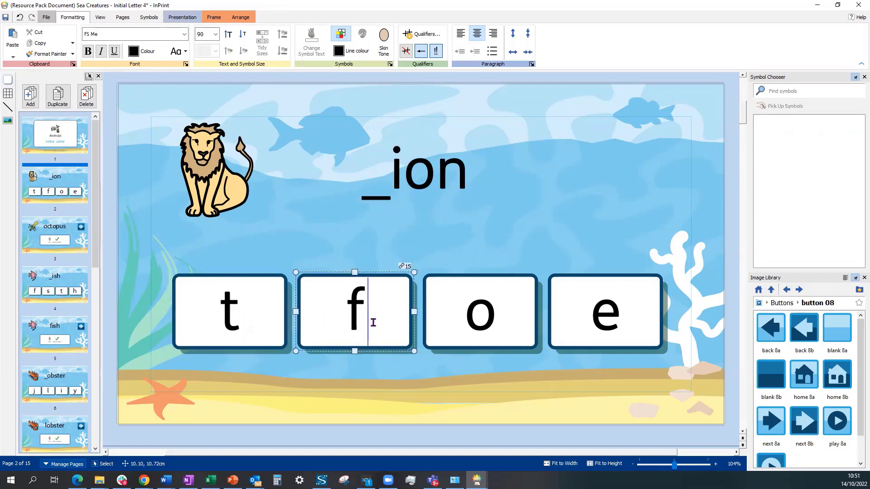
left_click(491, 325)
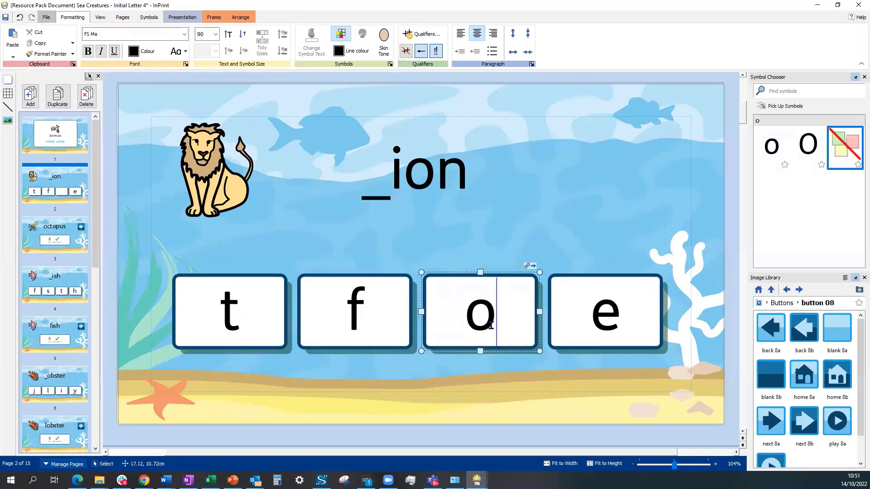
key("BackSpace")
type("l")
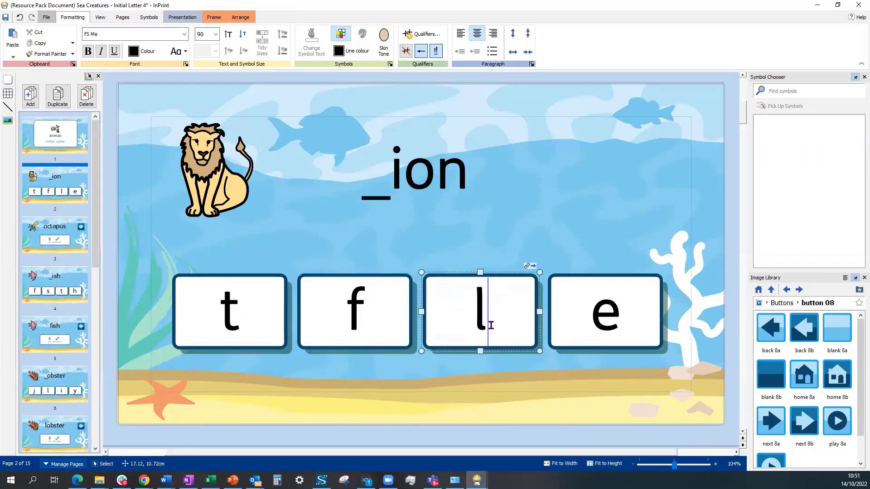
left_click(620, 325)
key("BackSpace")
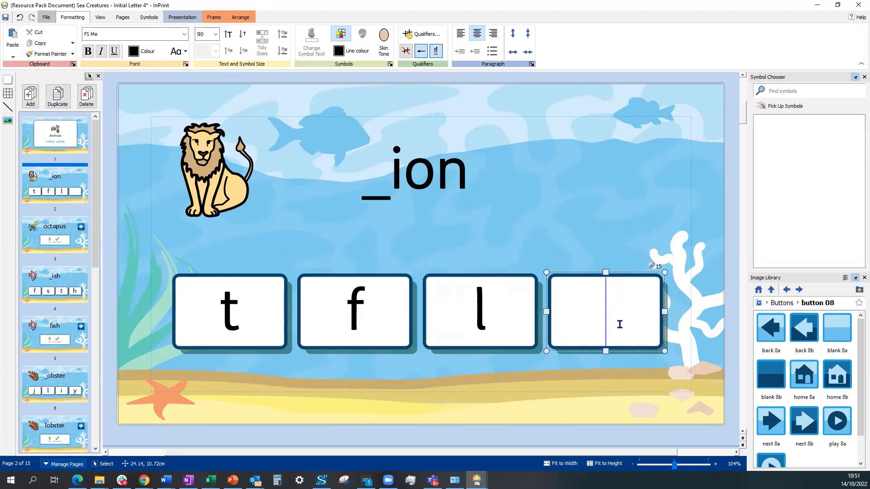
type("p")
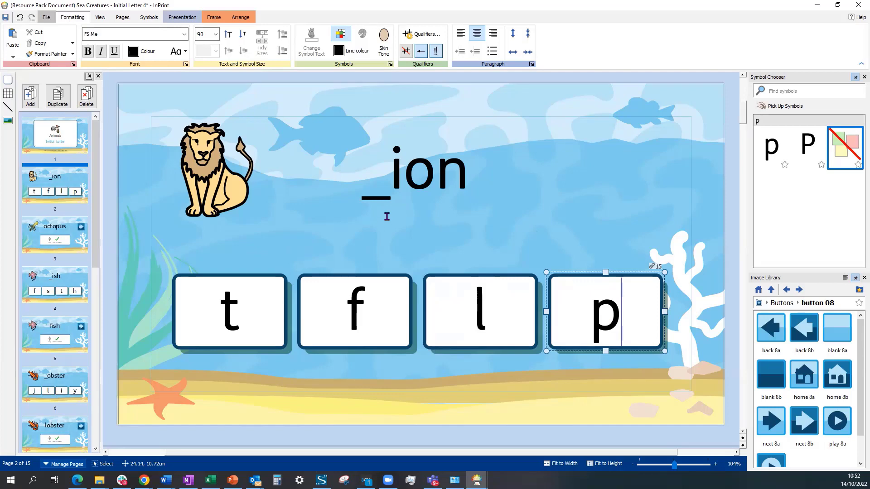
Open the Story Mountain template from Templates › Presentations › Books and Information.
left_click(48, 19)
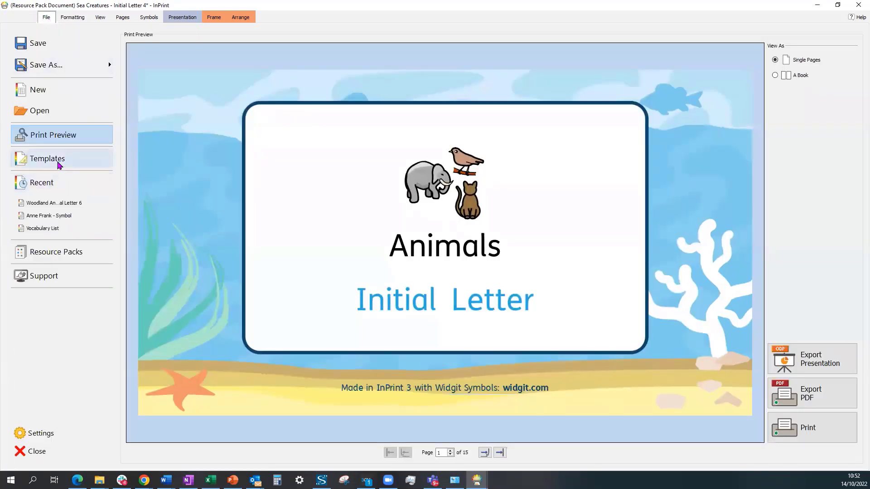
left_click(58, 167)
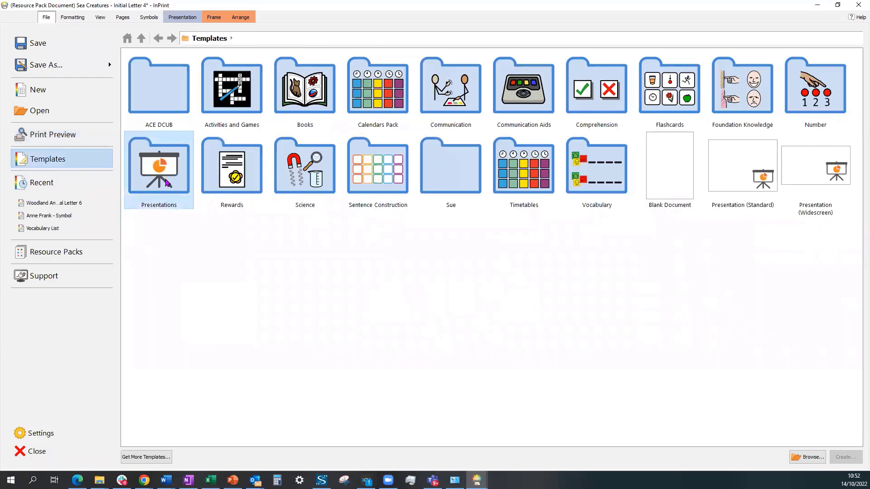
double_click(166, 182)
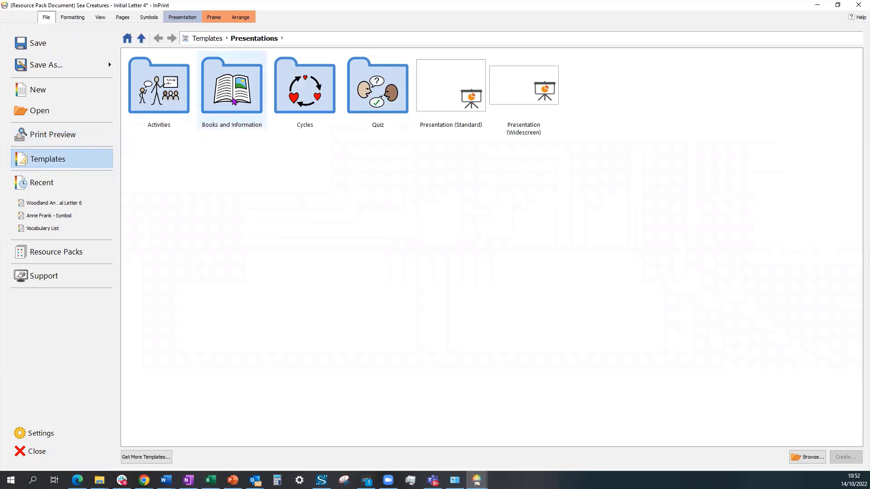
double_click(234, 101)
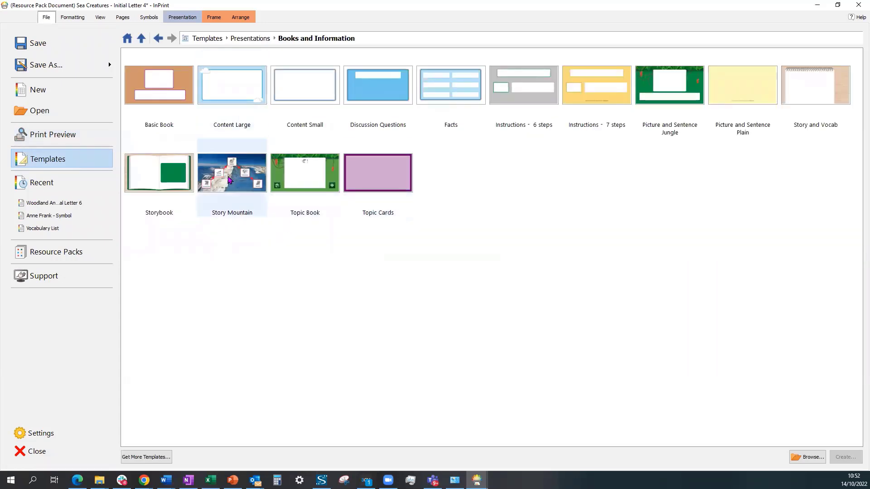
double_click(229, 180)
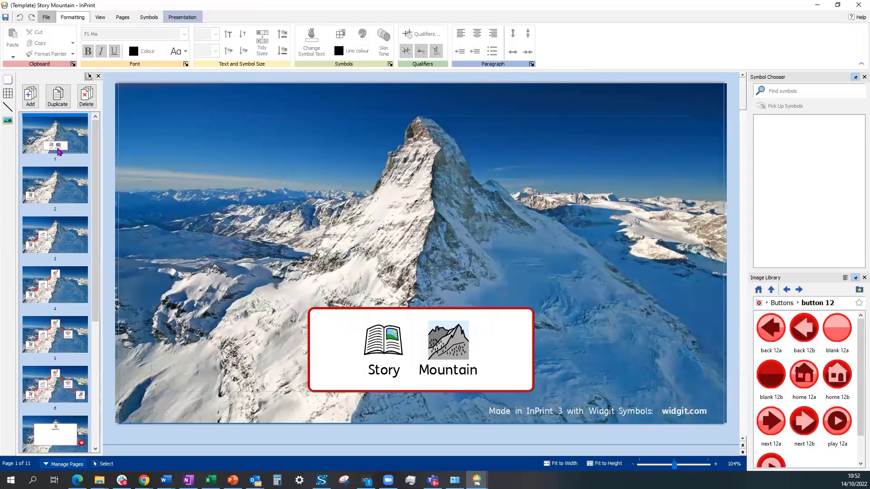
Step through Story Mountain pages 2 to 11, ending on the blank Ending page.
left_click(63, 194)
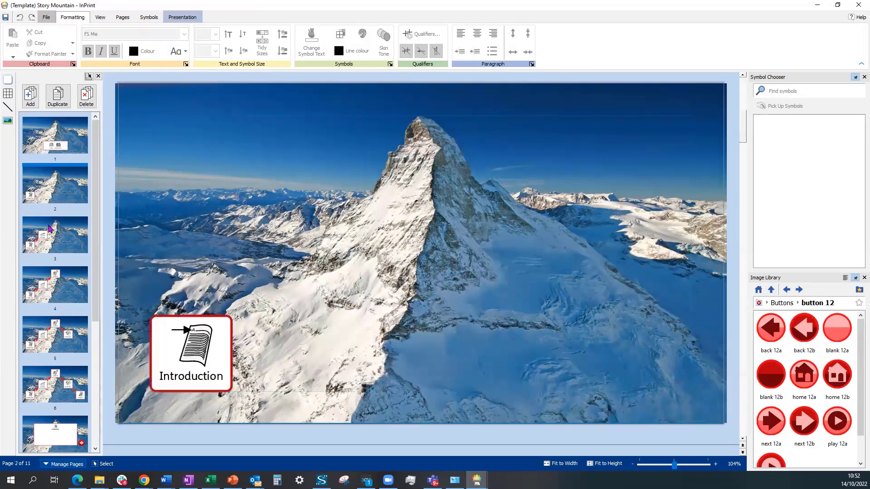
left_click(48, 235)
left_click(64, 277)
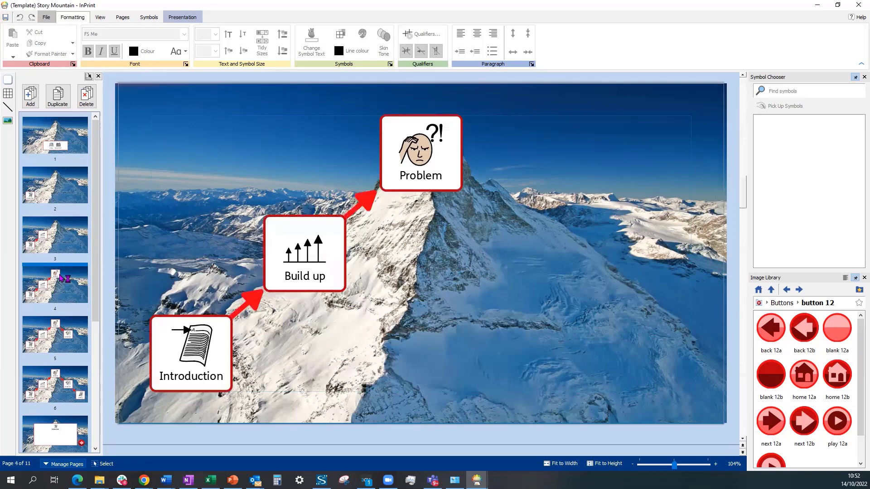
scroll(63, 276, "down", 2)
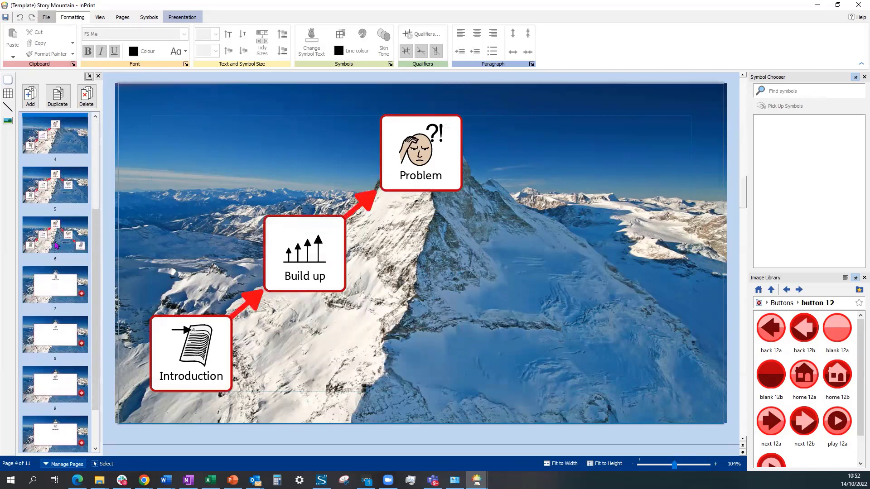
left_click(56, 246)
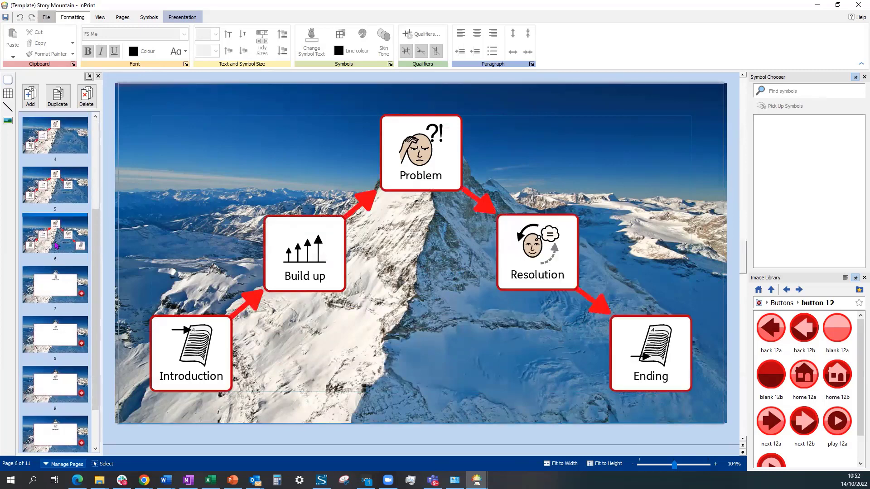
left_click(67, 285)
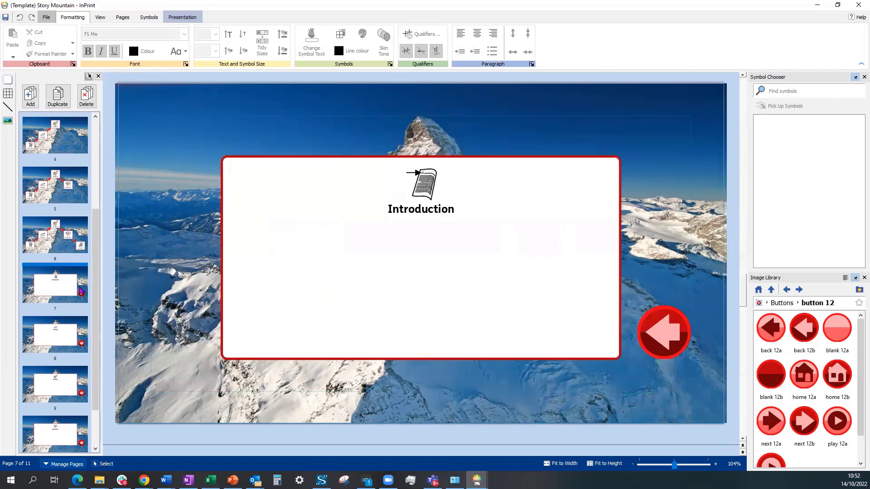
scroll(81, 290, "down", 1)
left_click(64, 272)
left_click(61, 320)
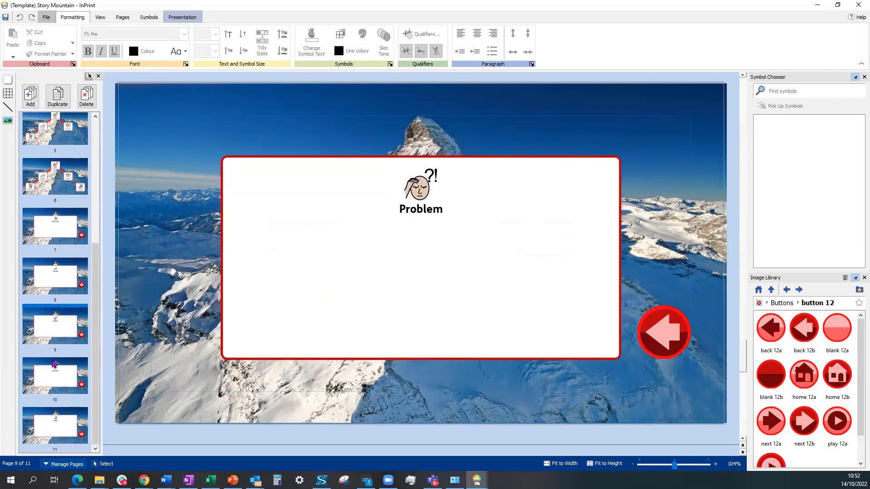
left_click(56, 368)
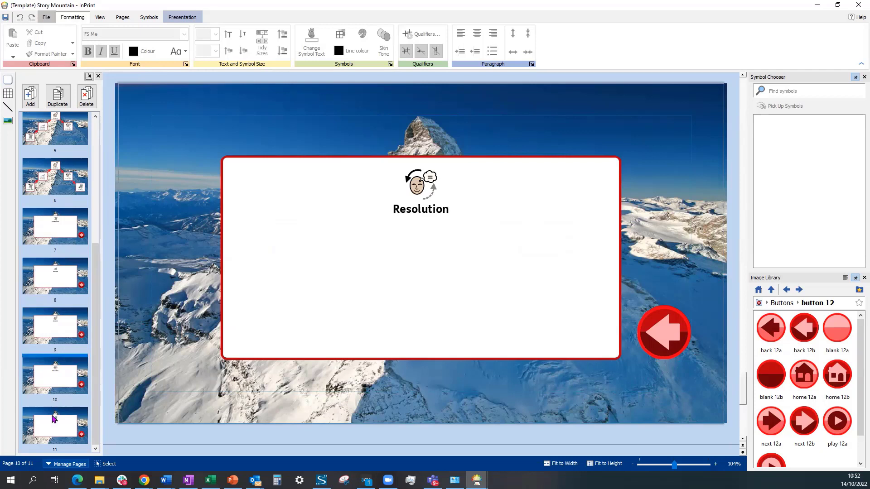
left_click(53, 423)
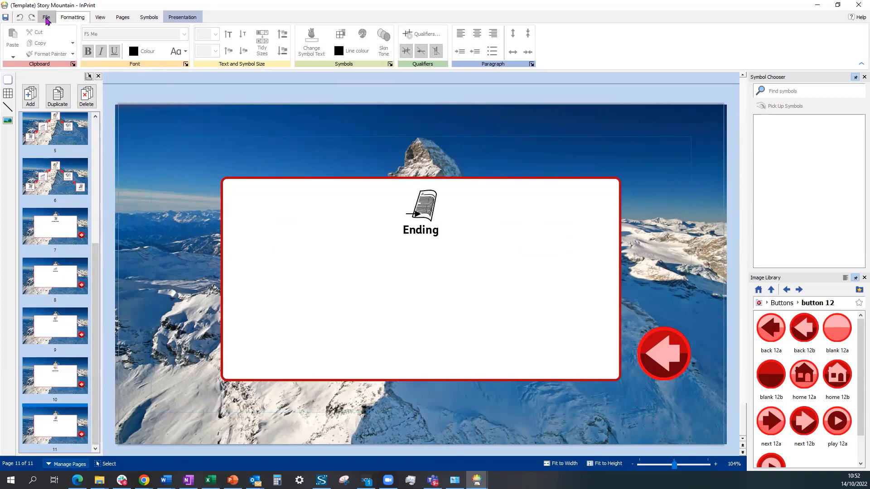
Create a new presentation from the Presentation (Widescreen) template.
left_click(47, 17)
left_click(60, 164)
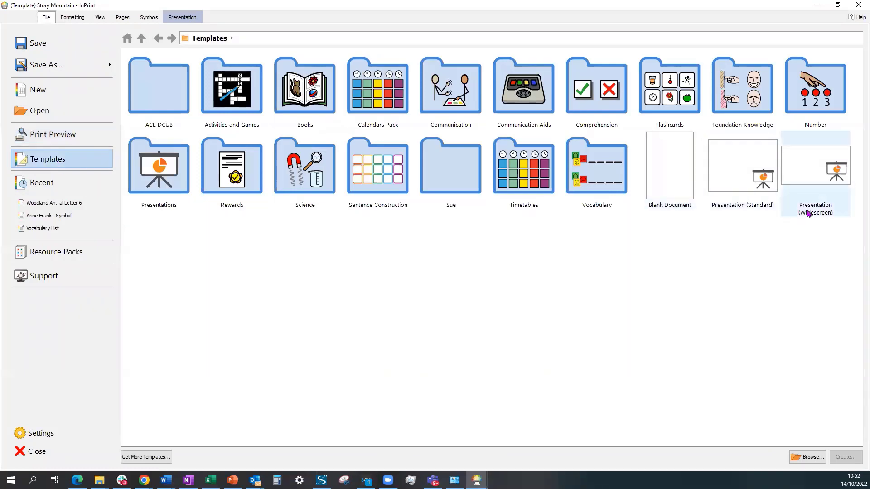
double_click(808, 181)
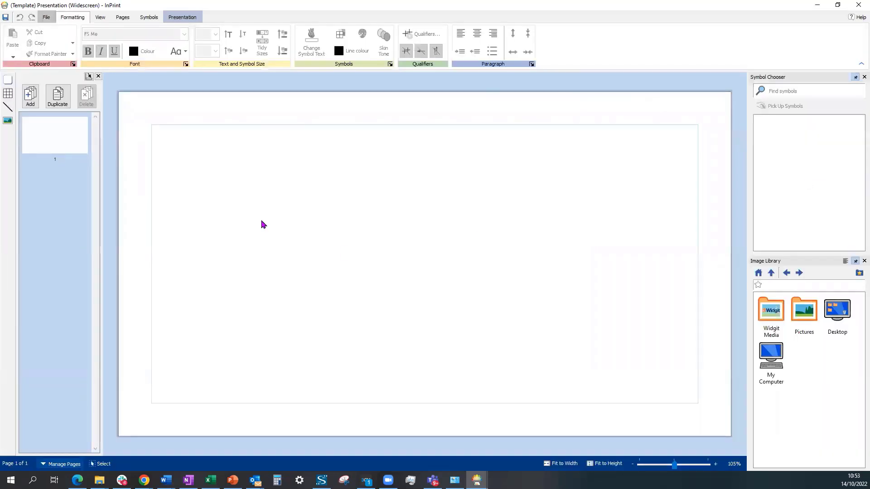
Add 5 pages after the current one for 6 in total, then return to page 1.
left_click(181, 20)
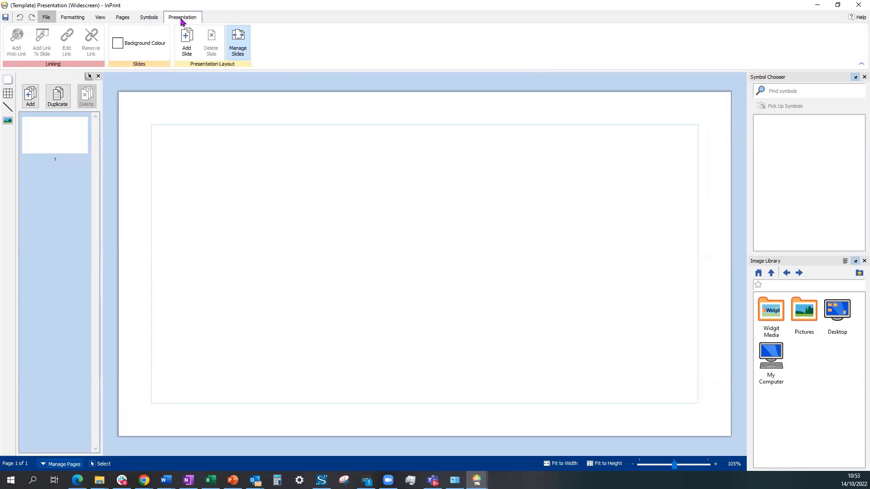
left_click(30, 97)
left_click(375, 211)
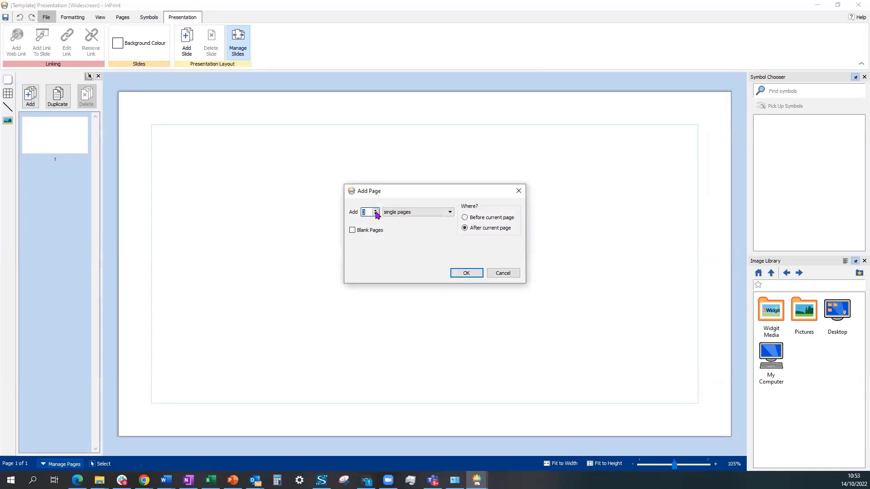
left_click(375, 210)
left_click(376, 211)
left_click(376, 210)
left_click(461, 274)
left_click(54, 138)
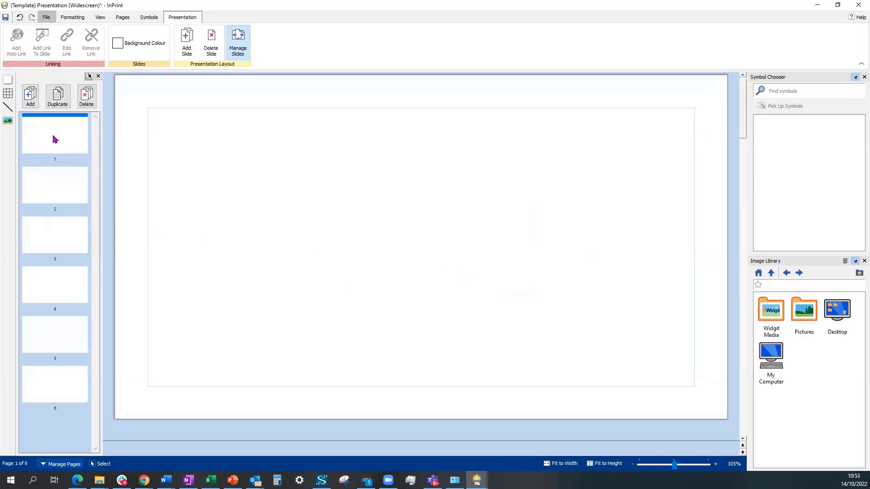
Place a one-cell table on slide 1, widen it, and type 'labrador' into it.
left_click(12, 96)
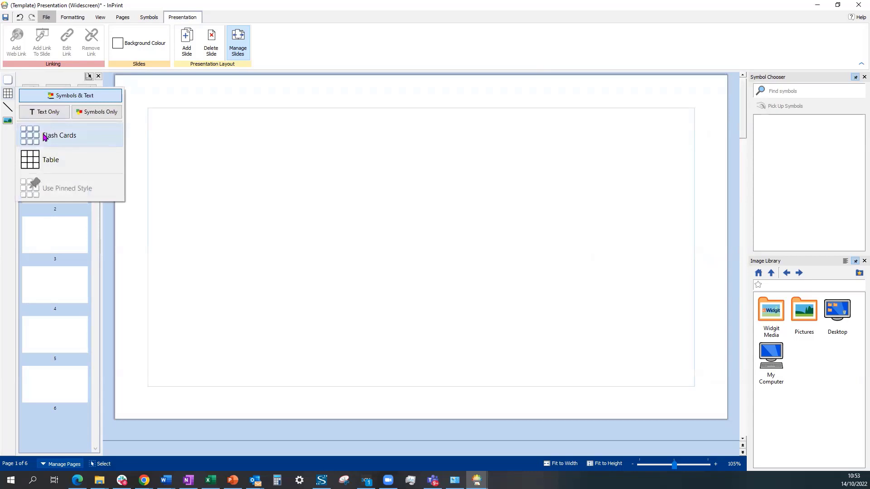
left_click(57, 147)
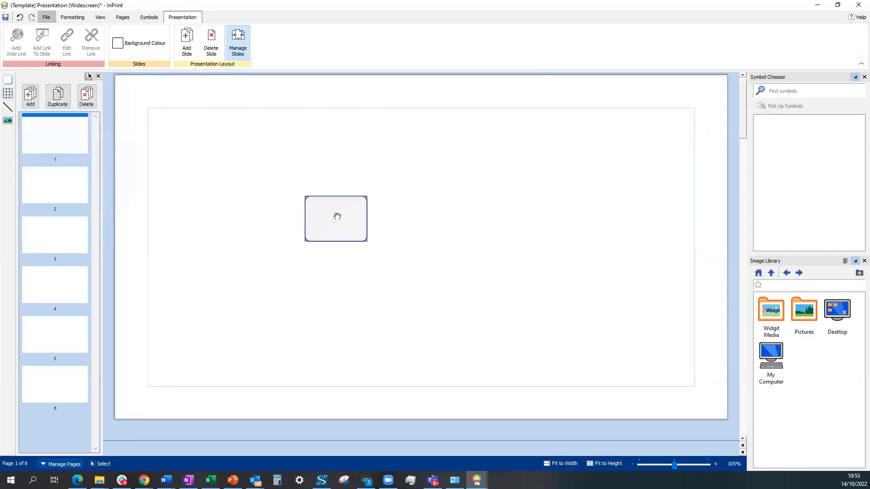
left_click(376, 226)
left_click_drag(407, 245, 516, 287)
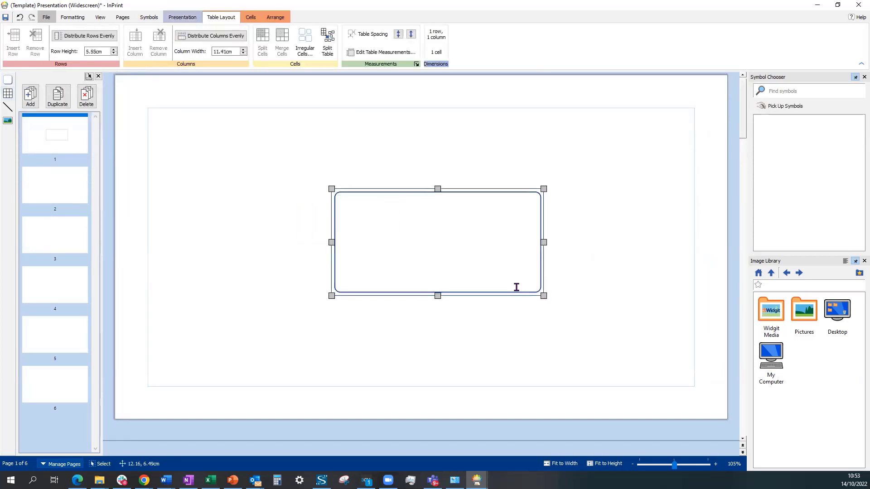
left_click(470, 281)
type("lab")
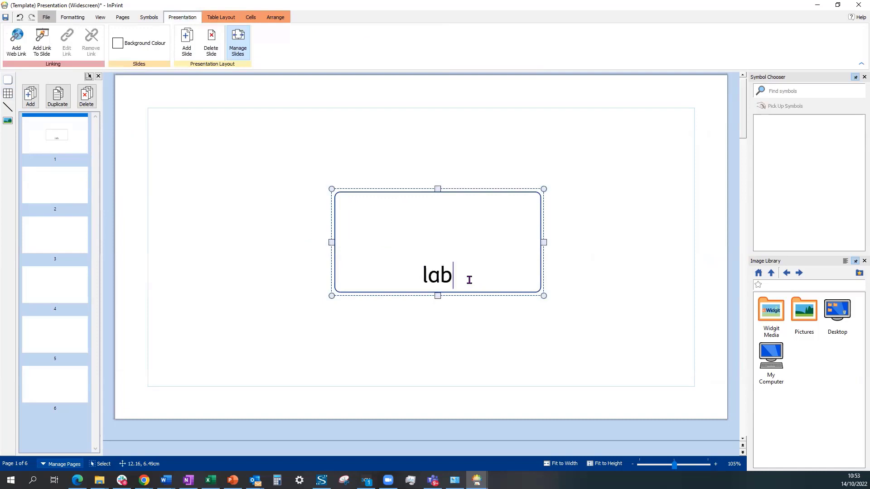
type("rador")
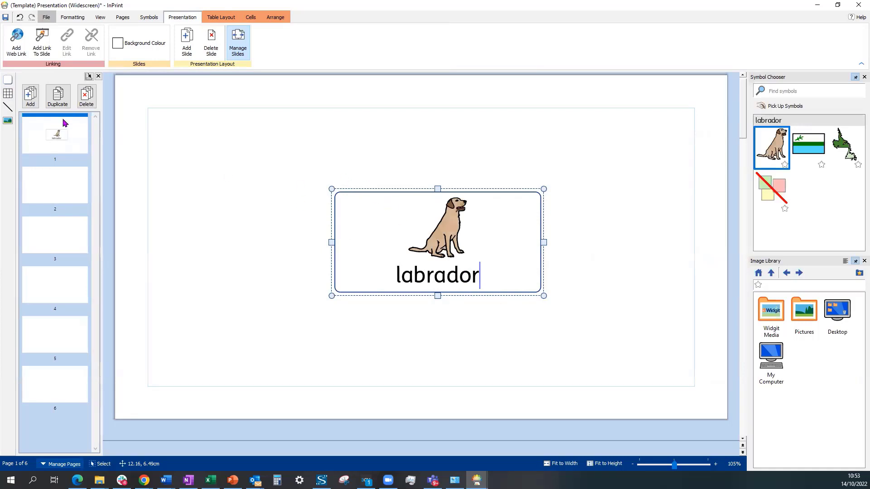
Link the labrador cell to Slide 3, then follow the link to blank slide 3.
left_click(42, 46)
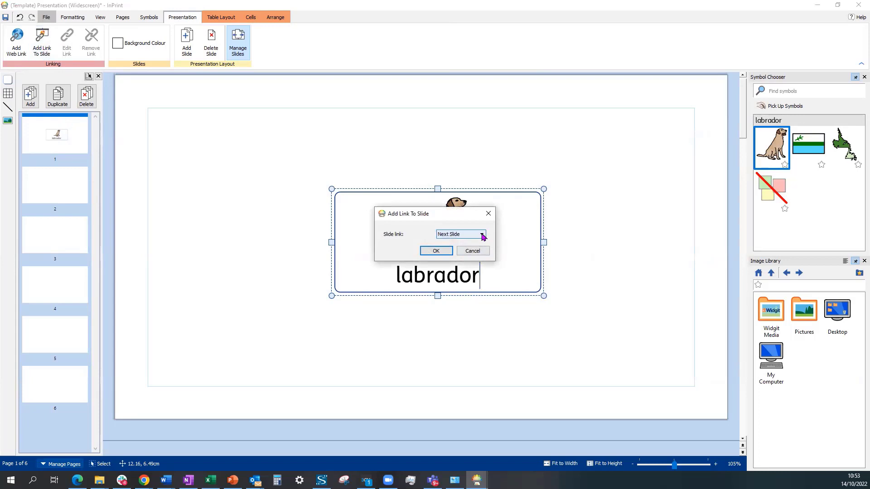
left_click(482, 236)
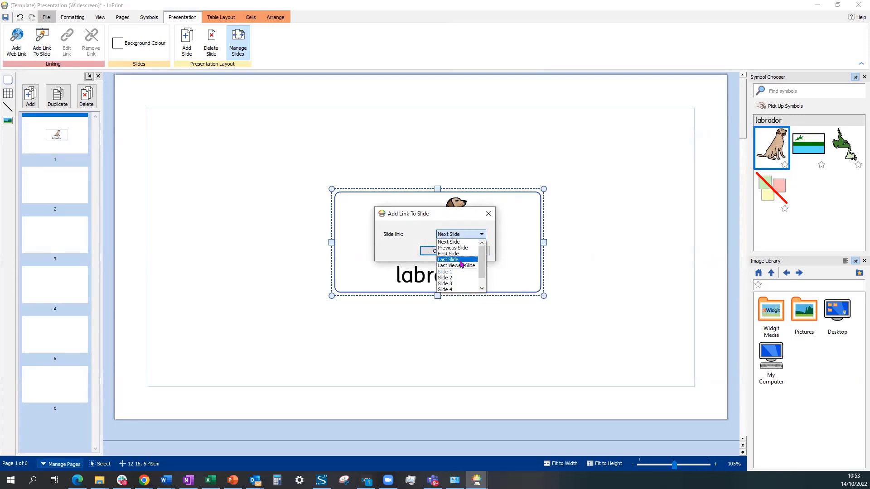
left_click(455, 284)
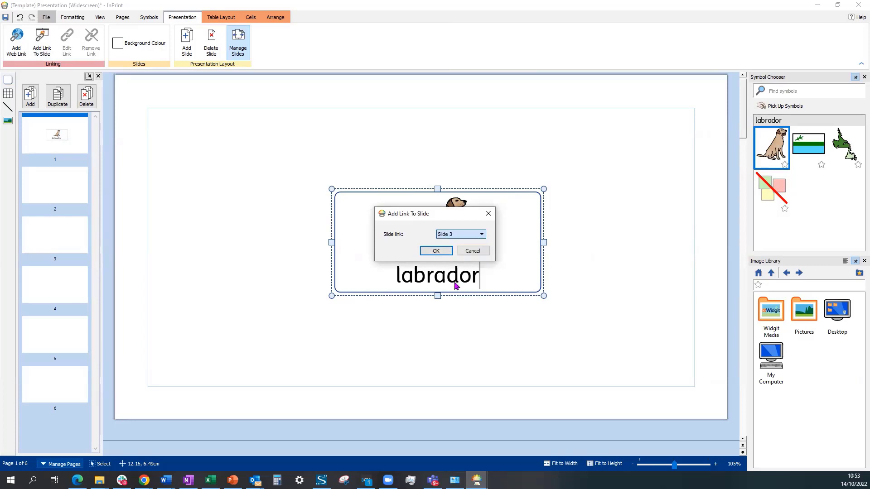
left_click(436, 251)
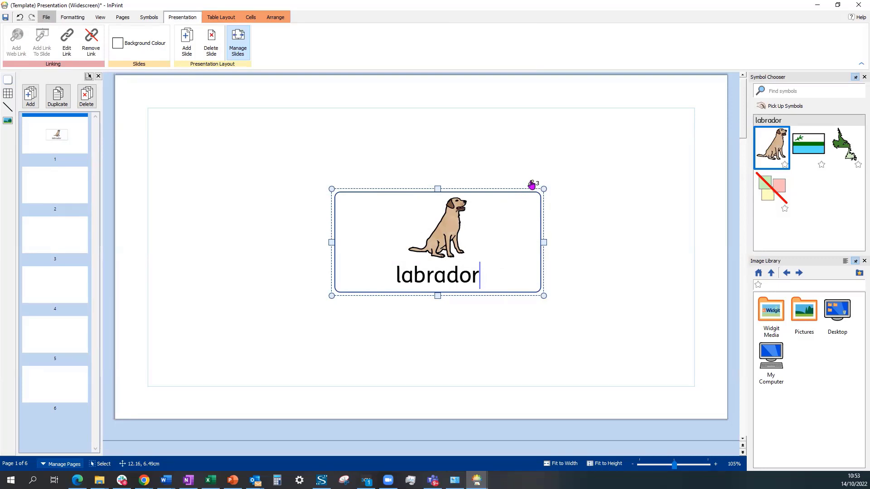
left_click(532, 185)
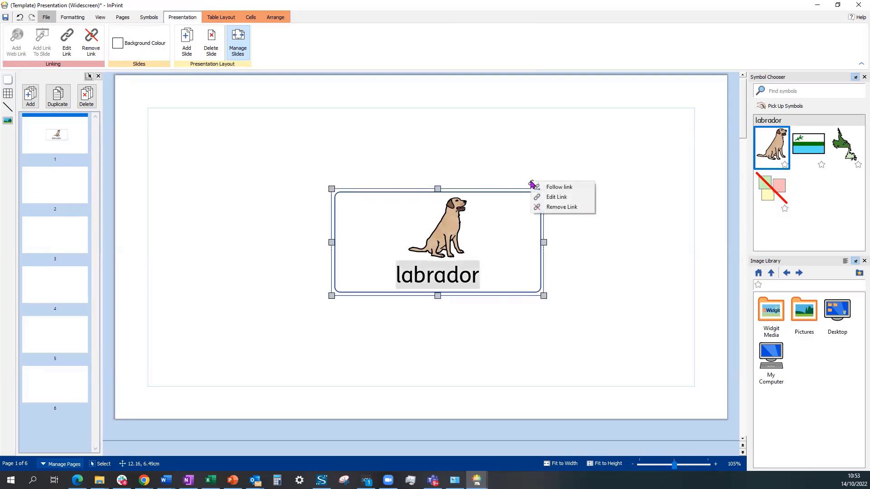
left_click(561, 189)
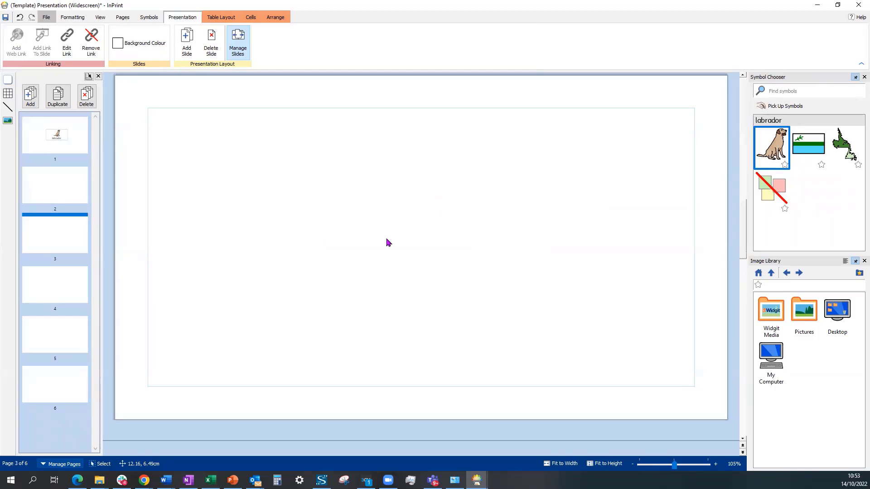
Fill slide 3 with the pink 'eastern lights 3' background from Widgit Media's widescreen Seasonal backgrounds.
double_click(774, 317)
scroll(771, 390, "down", 2)
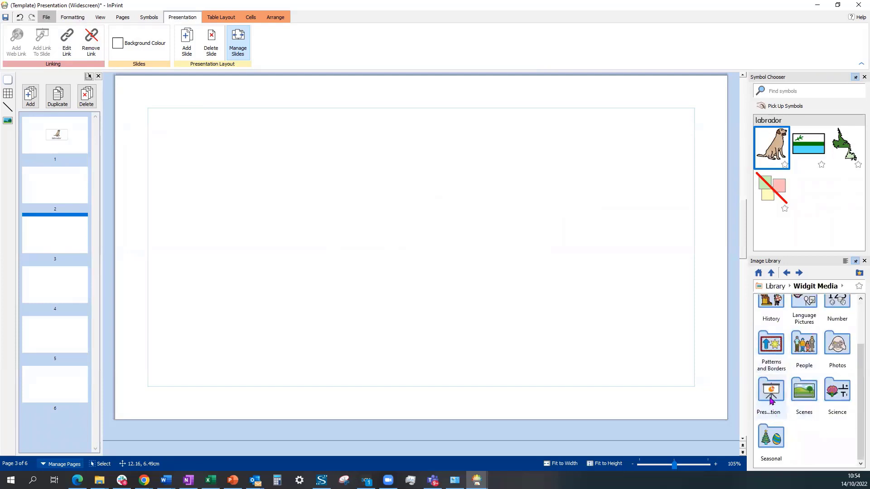
double_click(769, 396)
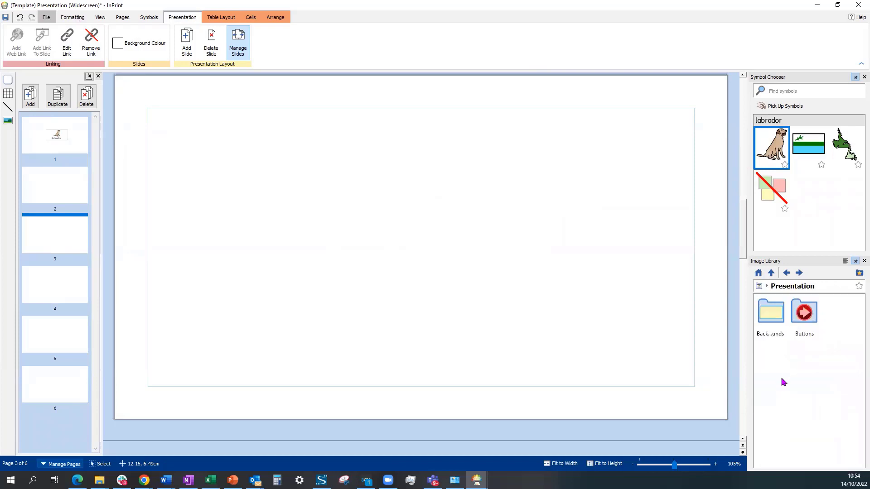
double_click(779, 322)
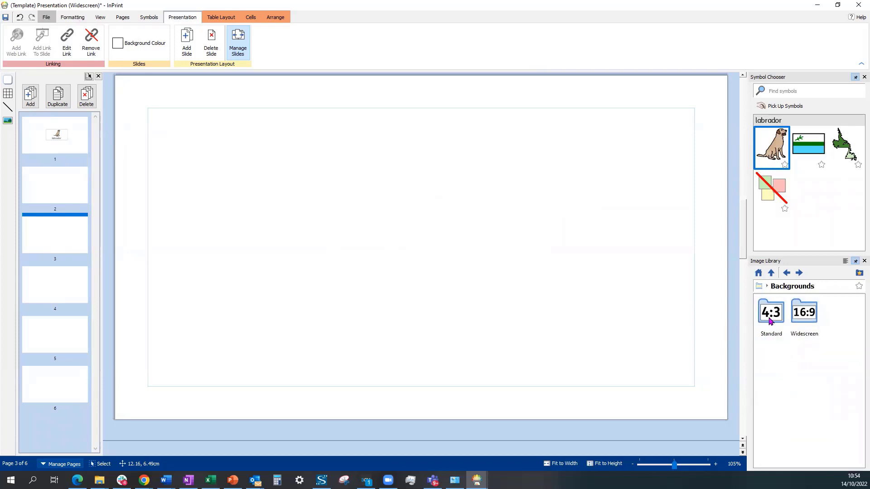
double_click(803, 315)
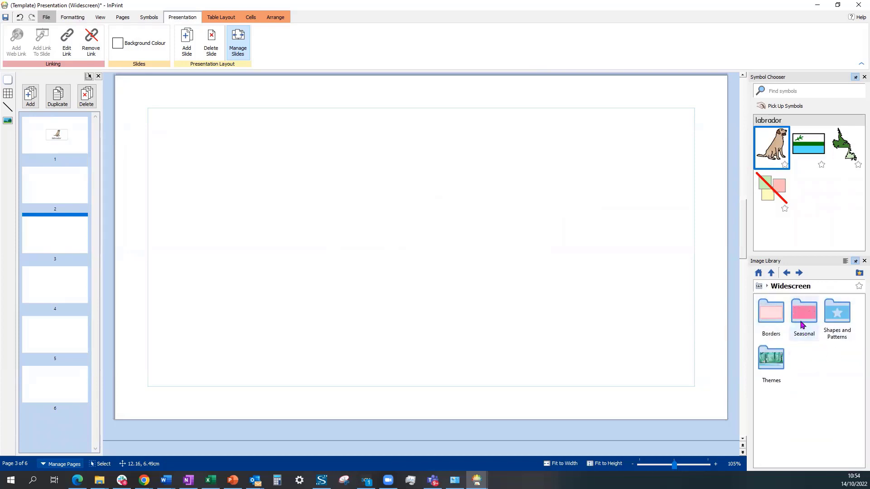
double_click(801, 322)
scroll(803, 345, "down", 5)
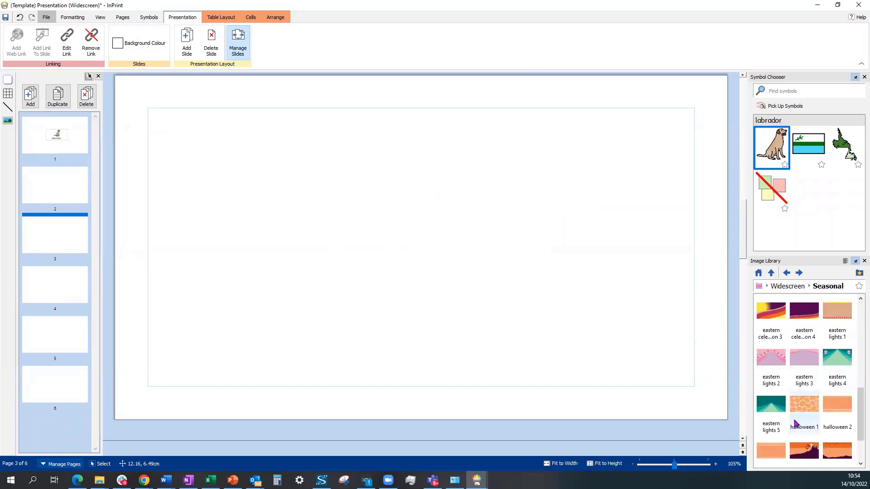
left_click_drag(805, 365, 425, 252)
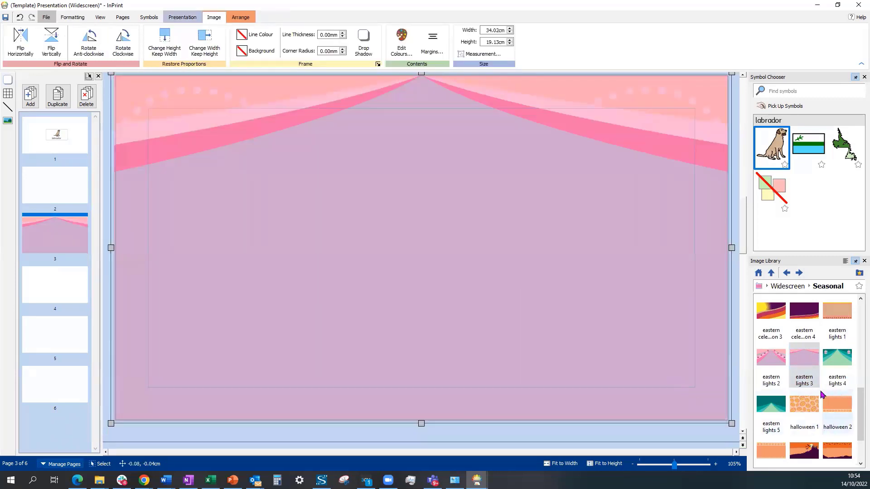
Place the 'next 4b' arrow from Presentation > Buttons > button 04 at slide 3's bottom right.
left_click(771, 272)
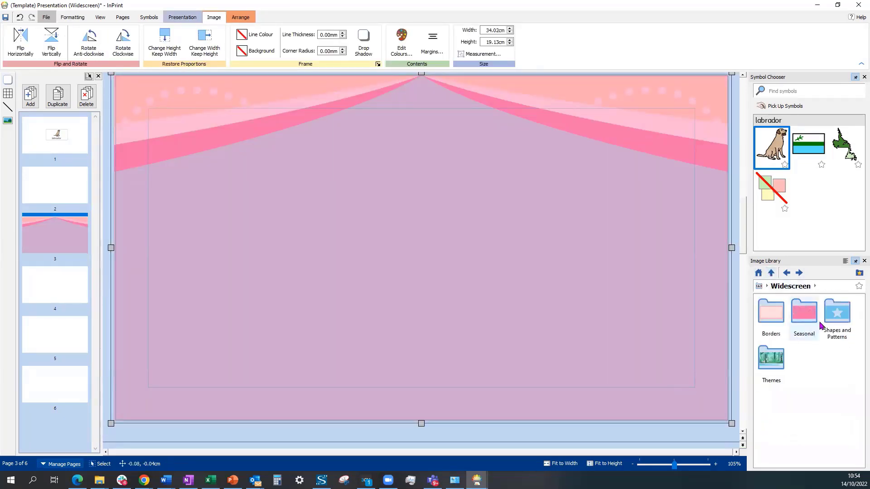
left_click(771, 273)
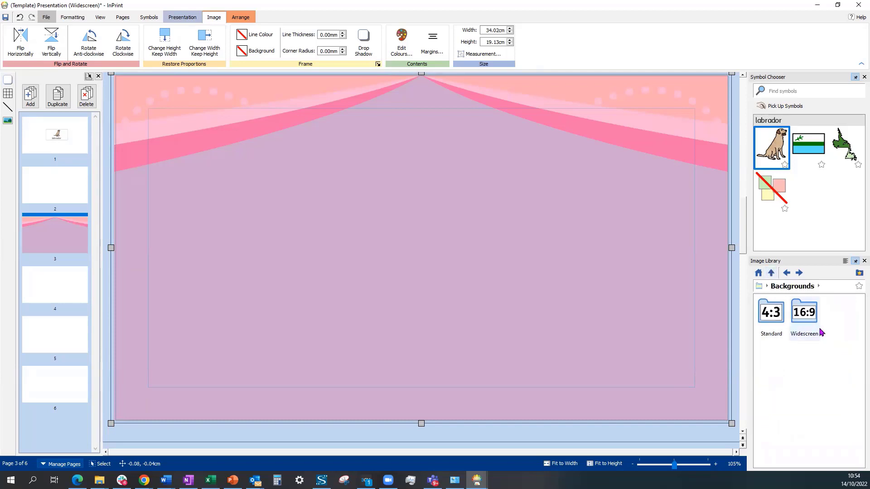
left_click(771, 273)
double_click(799, 315)
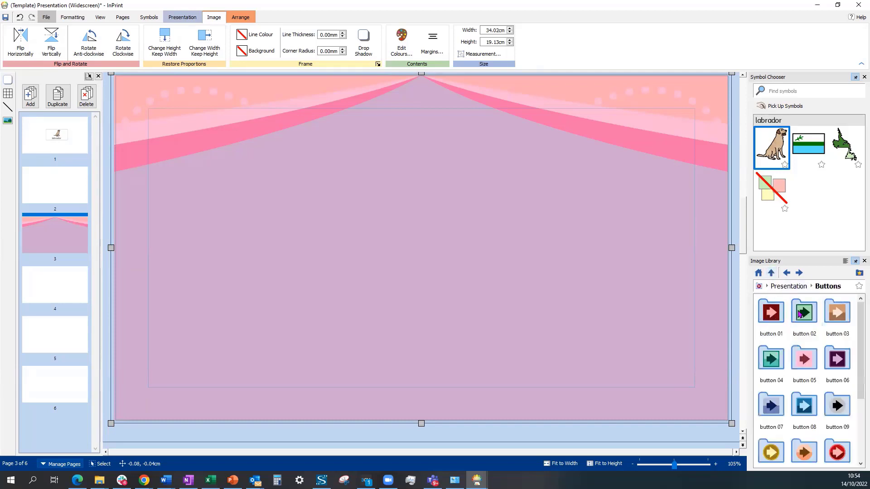
double_click(777, 358)
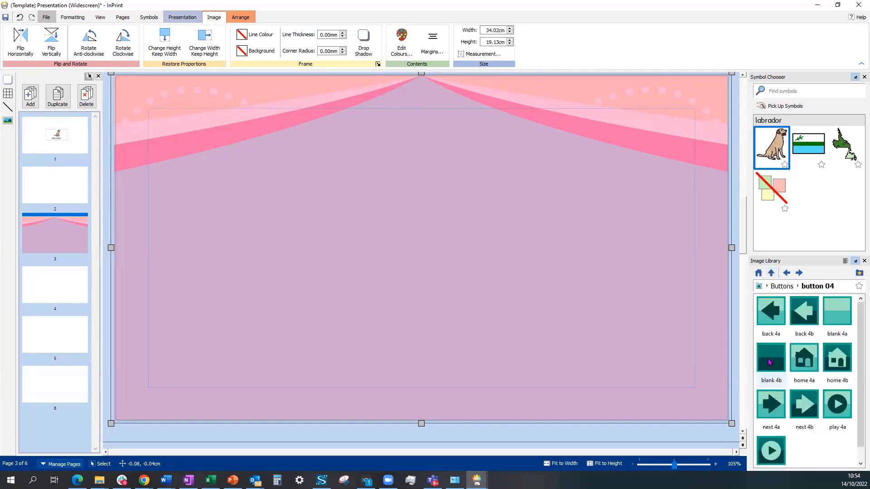
left_click_drag(804, 405, 617, 346)
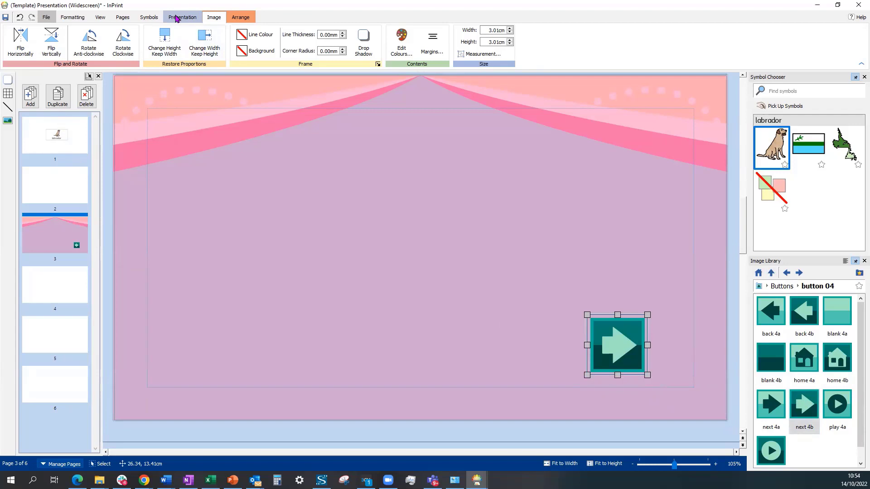
Link the 'next 4b' arrow button to the Last Slide.
left_click(181, 18)
left_click(42, 44)
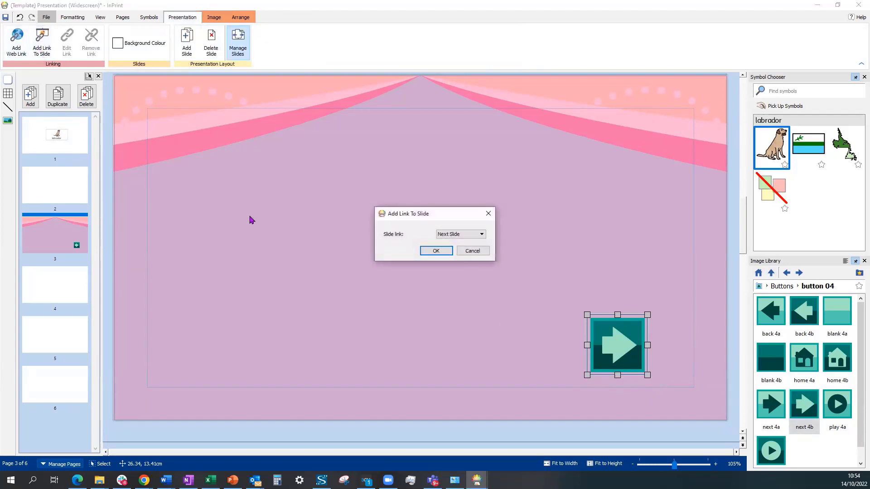
left_click(481, 235)
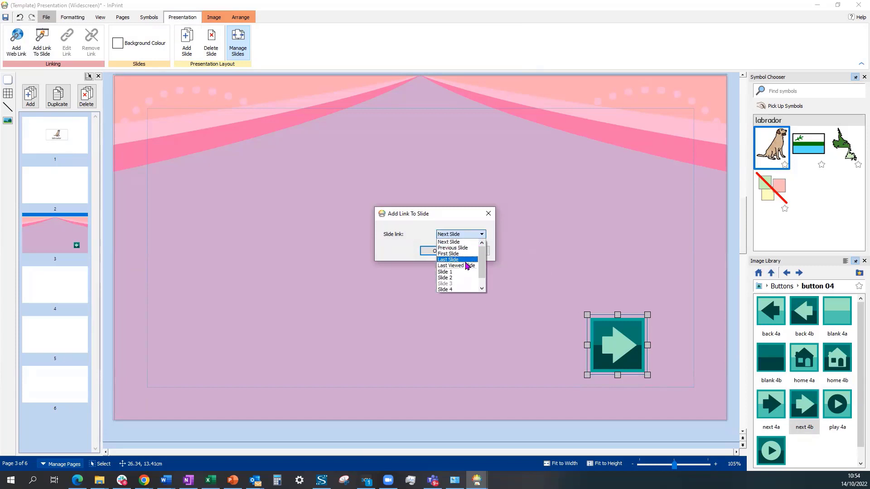
left_click(464, 261)
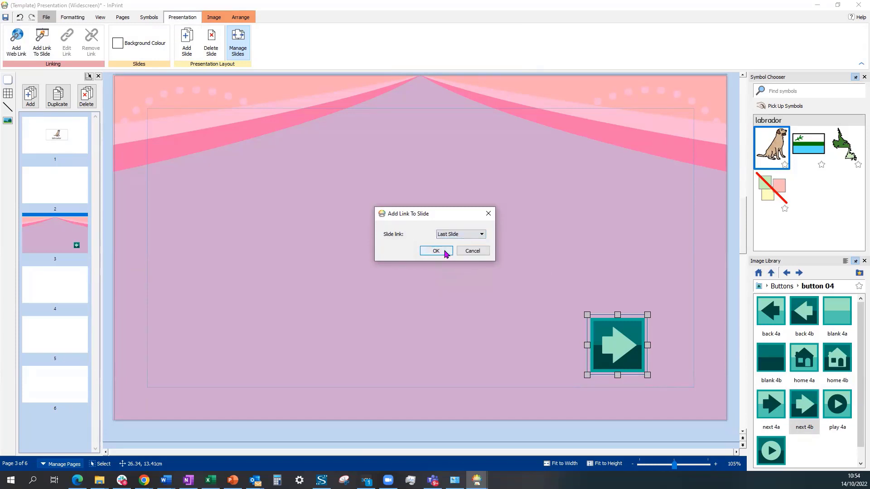